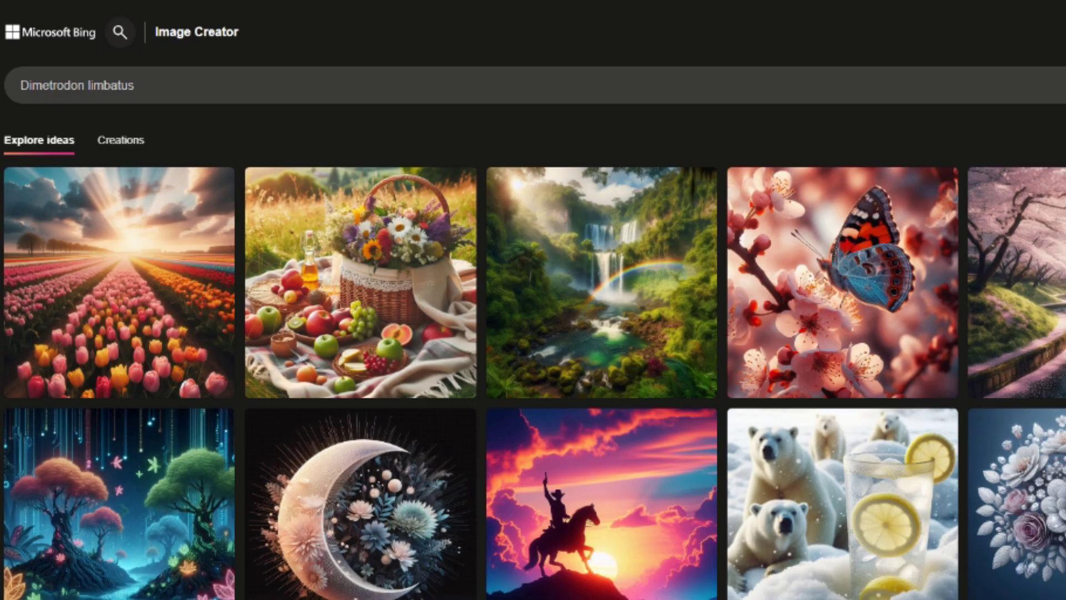
- Generate a set of four images from the prompt 'Dimetrodon limbatus'
key("Return")
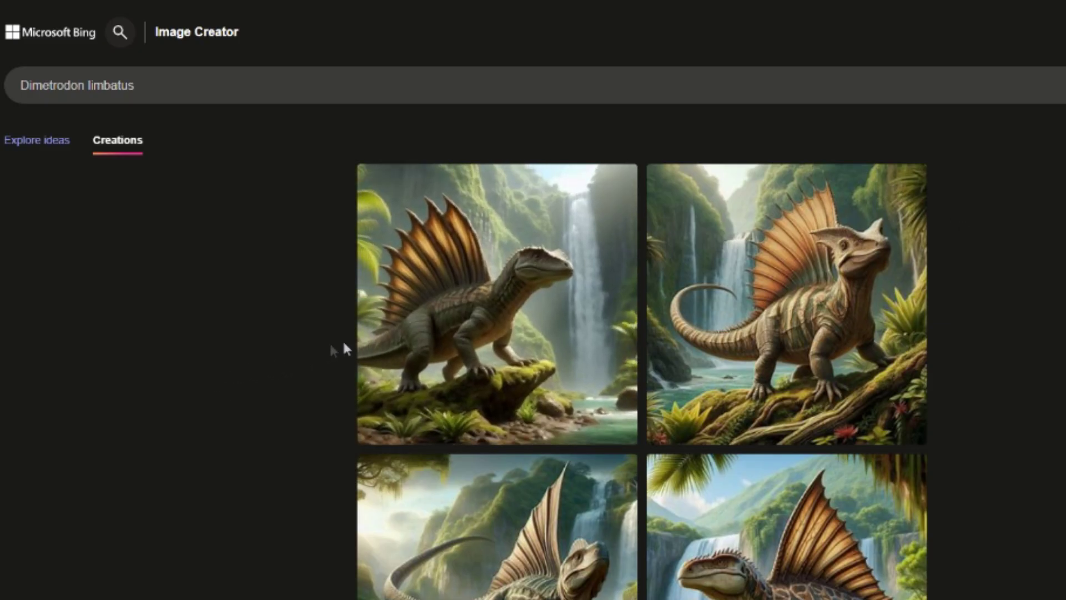
- Open the first Dimetrodon limbatus image at full size, then move on to the next one
left_click(470, 331)
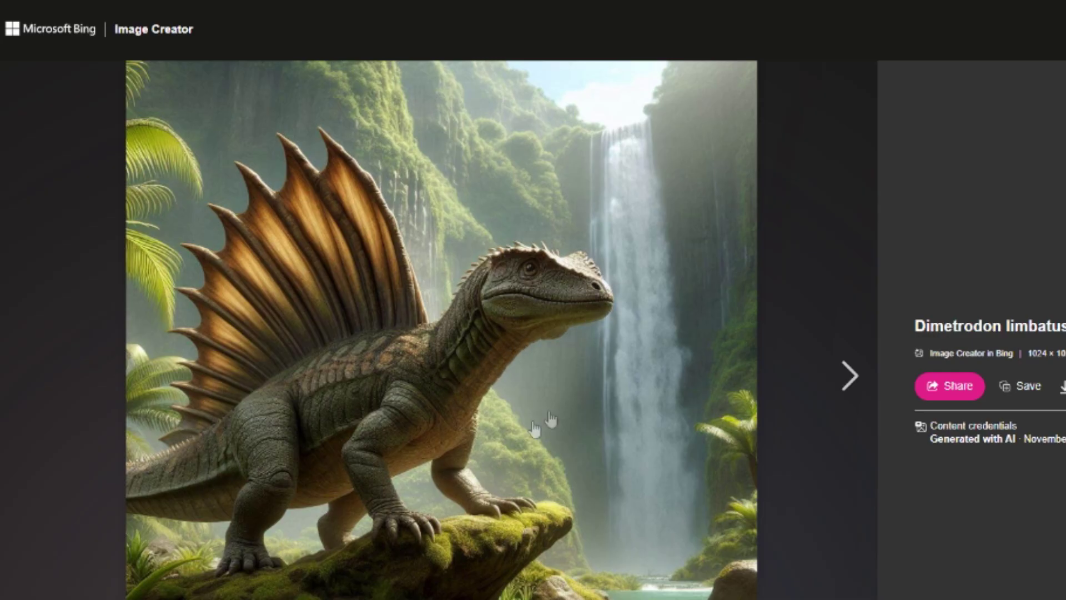
left_click(839, 380)
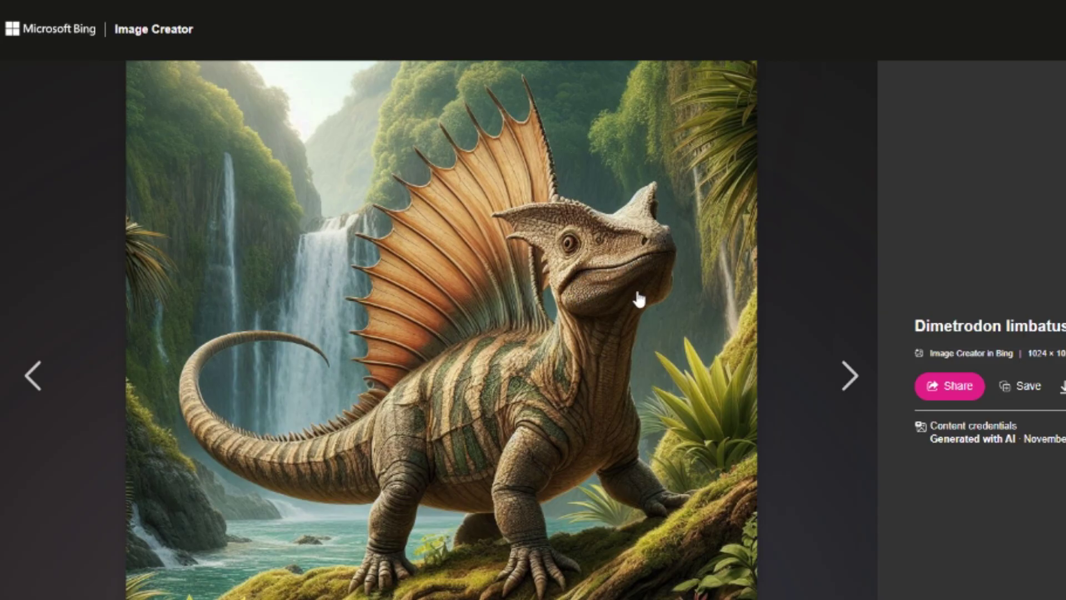
- Browse two more Dimetrodon images, return to the grid, and enlarge the top-right image
left_click(844, 380)
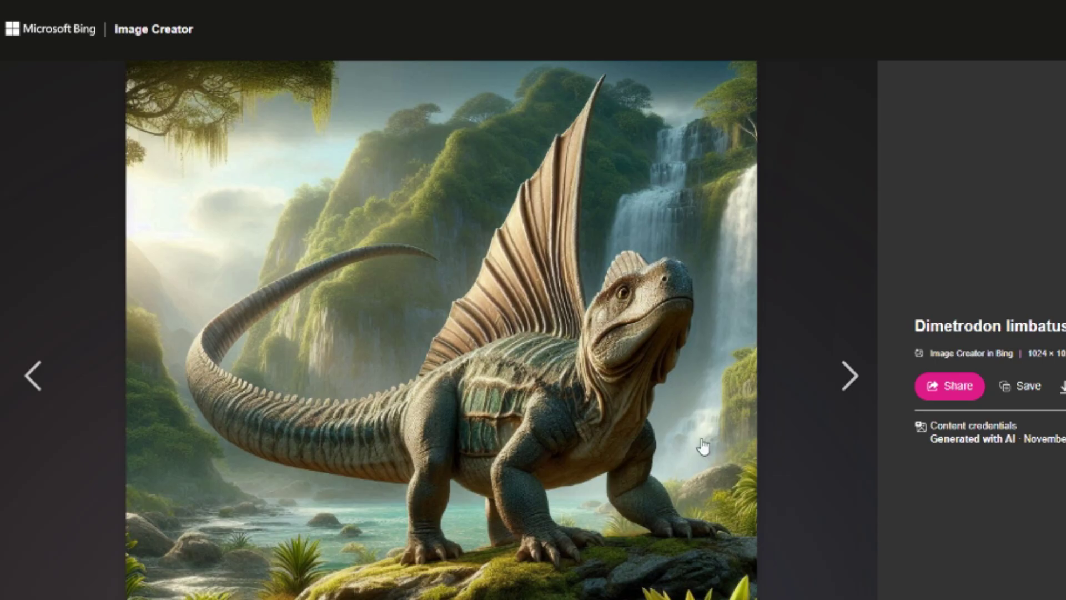
left_click(844, 374)
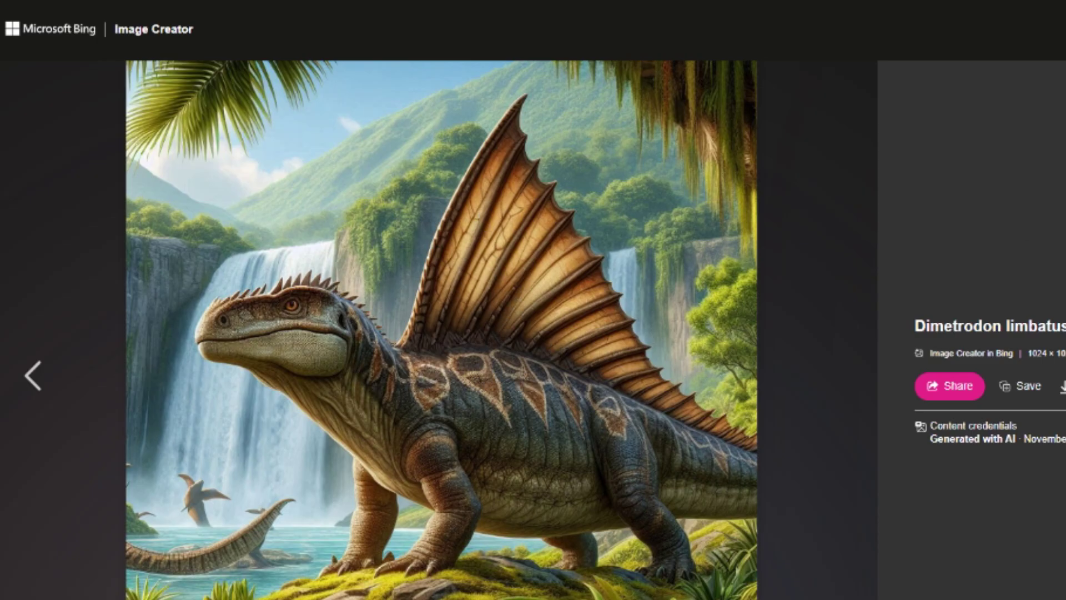
key("Escape")
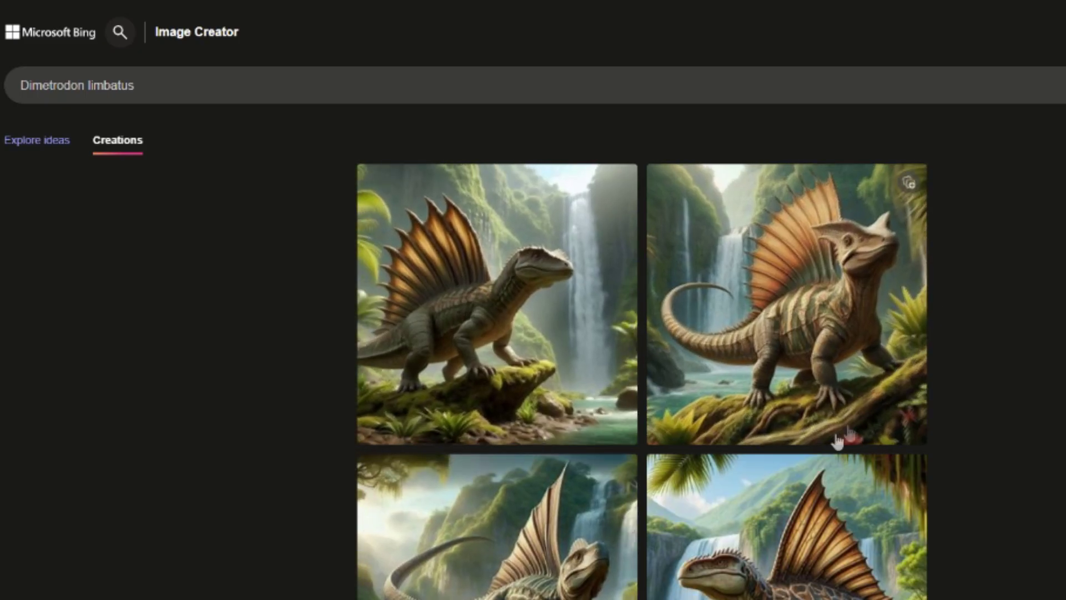
left_click(693, 361)
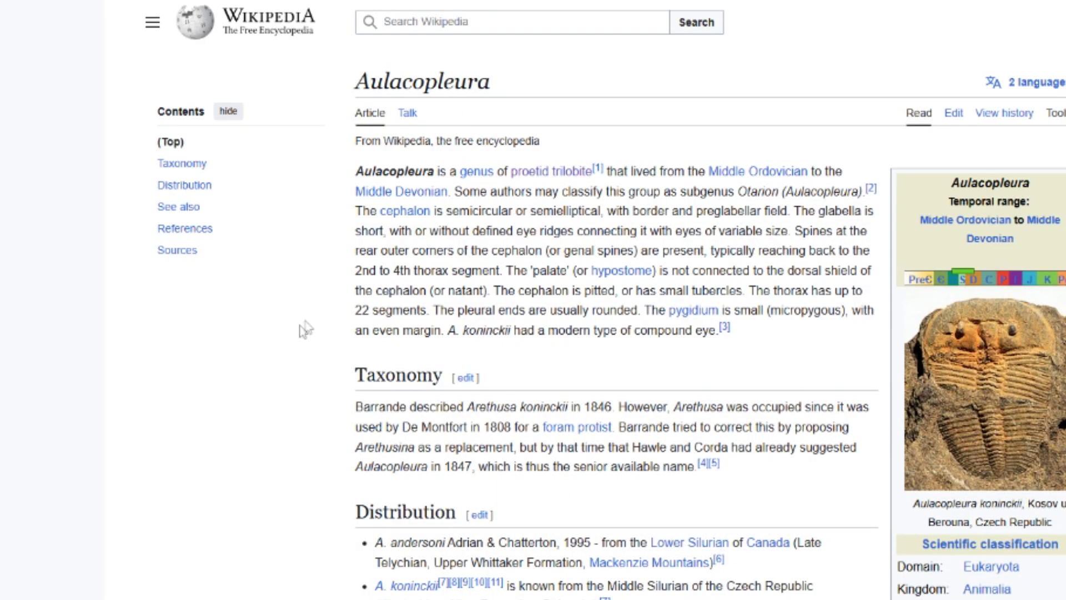
- Scroll the Aulacopleura article down to its infobox and Distribution section, then back up
scroll(844, 479, "down", 4)
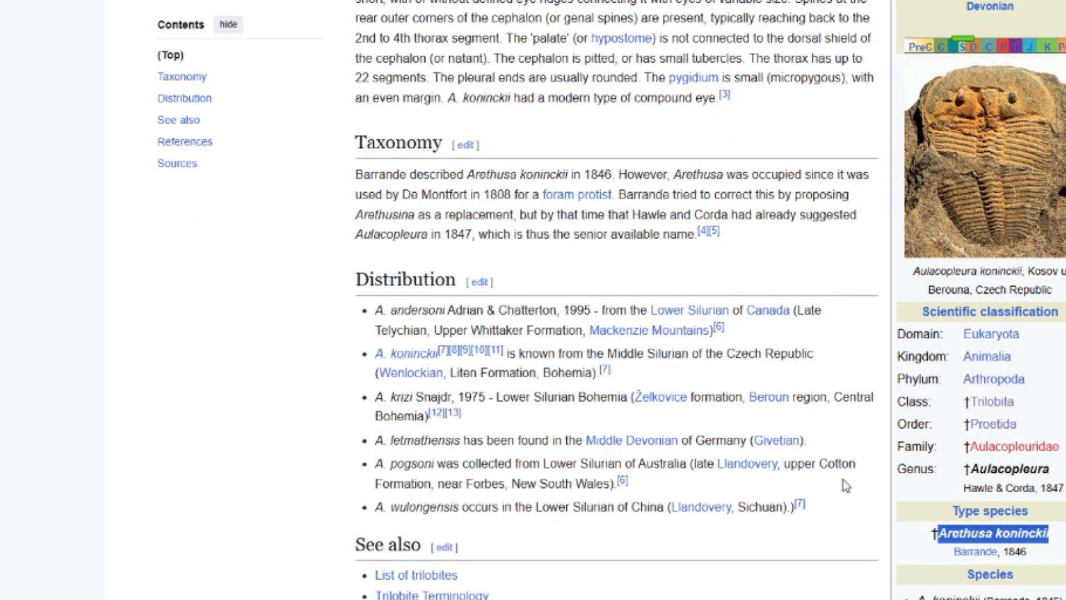
scroll(812, 376, "up", 3)
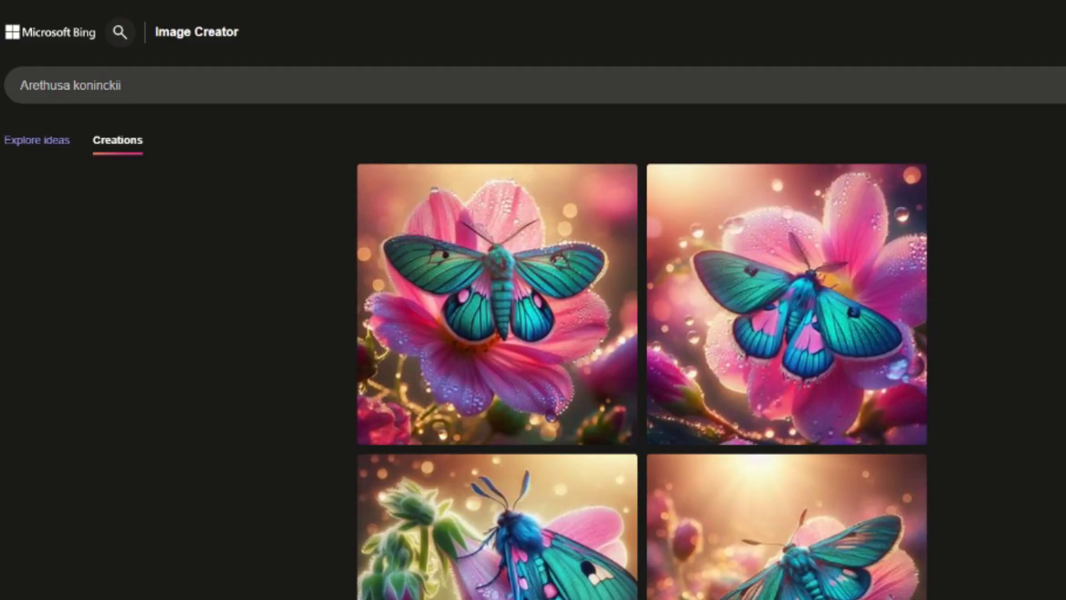
- Review the first two Arethusa koninckii moth images, then regenerate the prompt
left_click(482, 290)
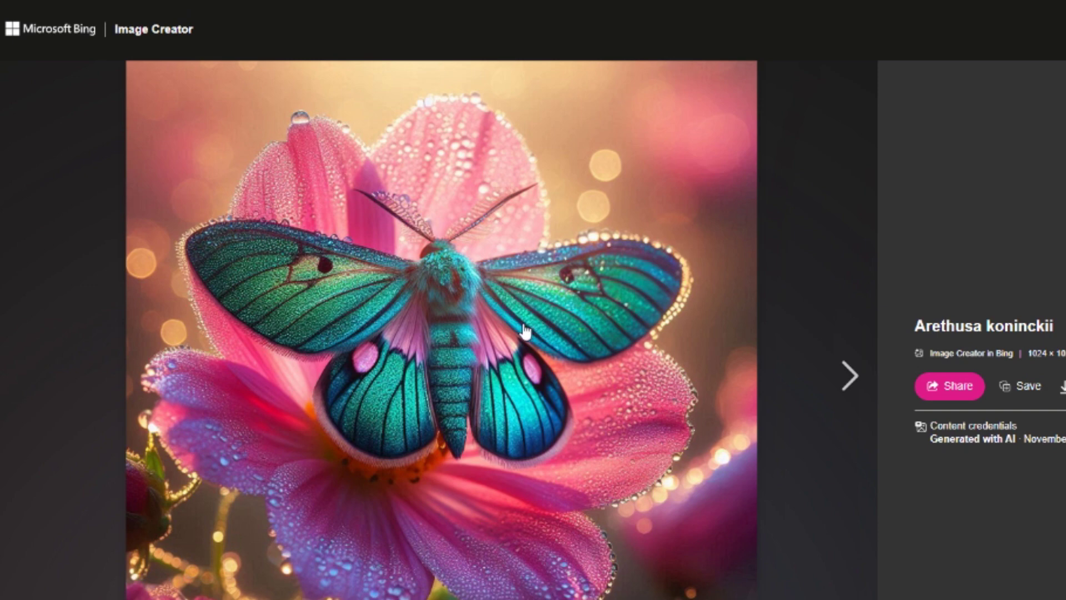
left_click(849, 375)
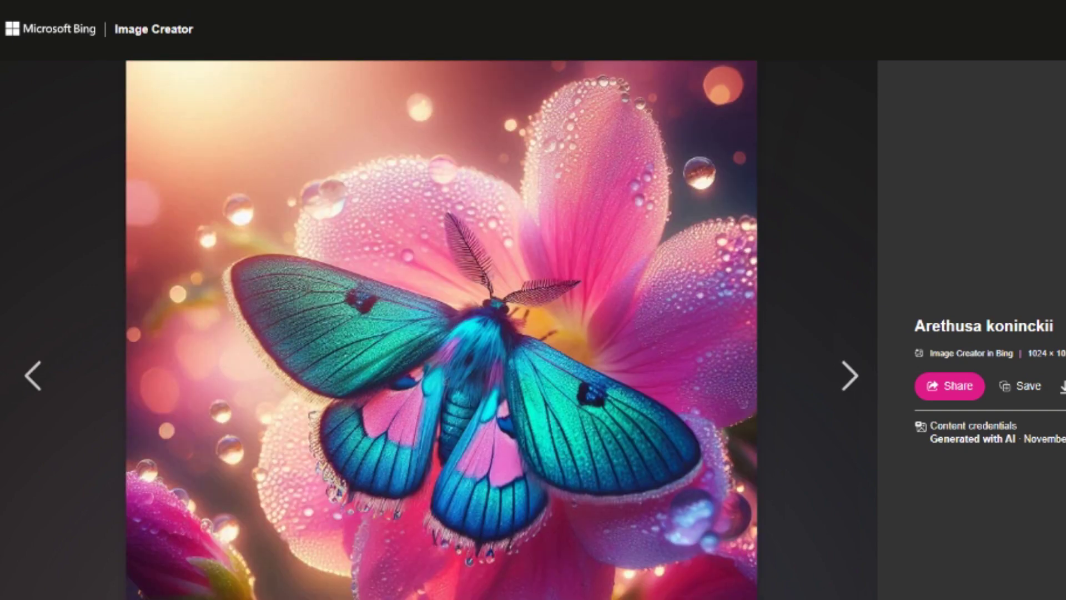
key("Escape")
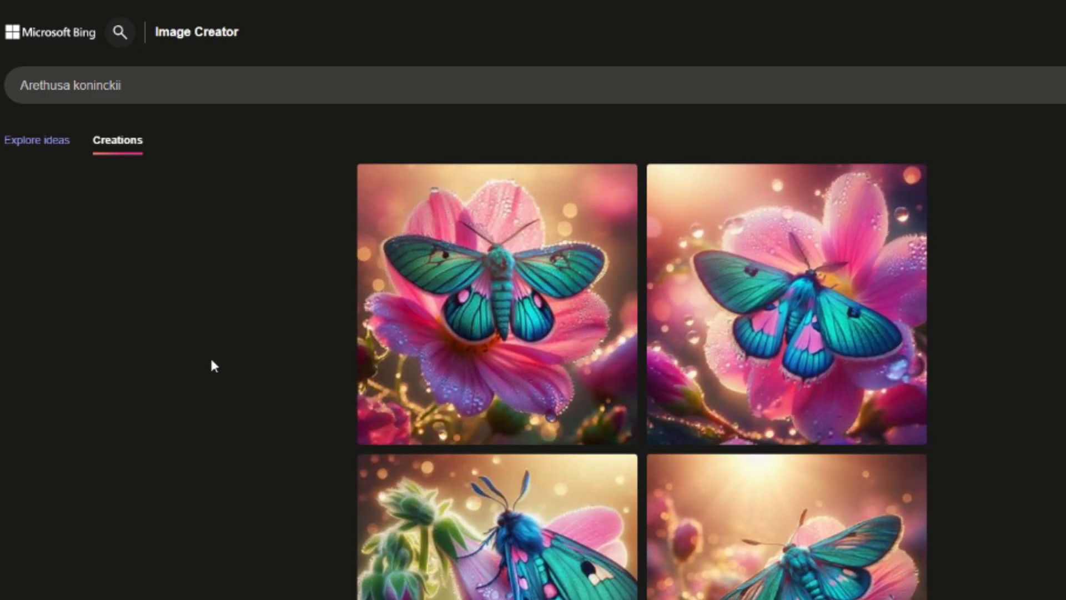
key("Return")
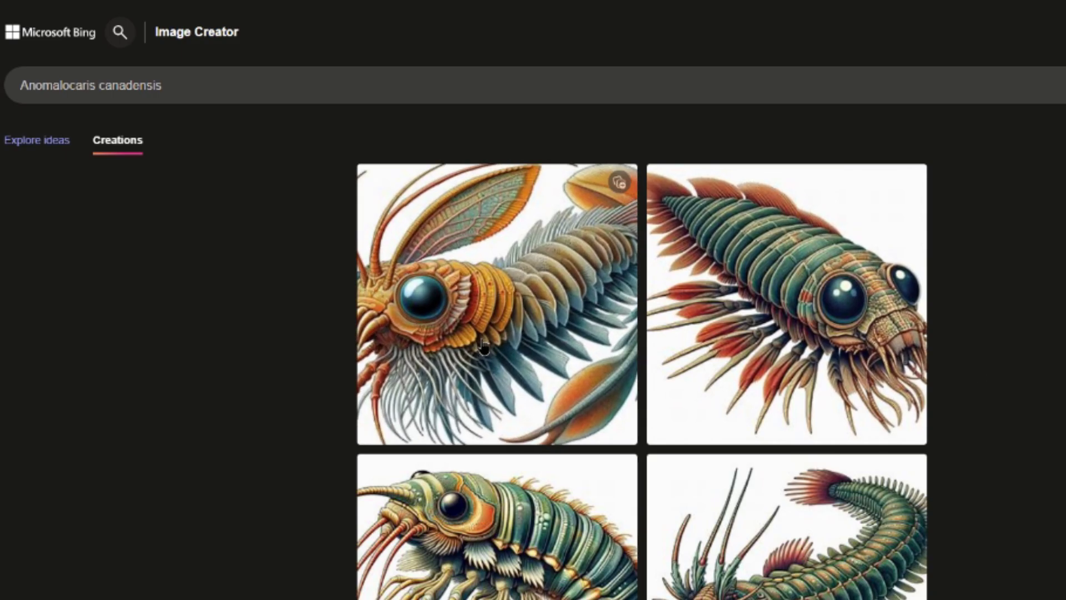
- Step through all four Anomalocaris canadensis images to the last, then close the viewer
left_click(481, 348)
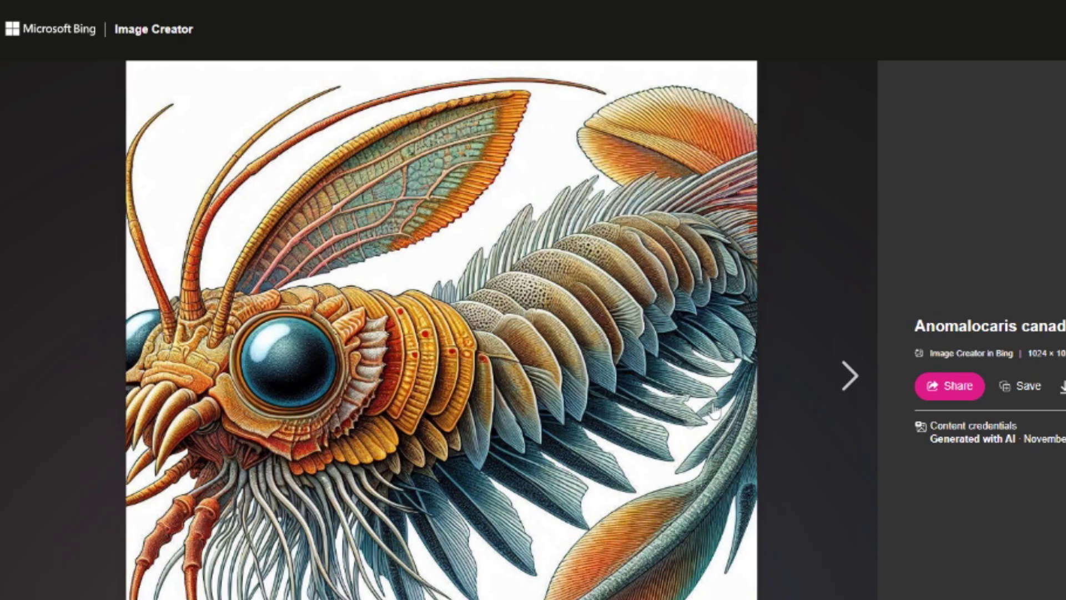
left_click(842, 376)
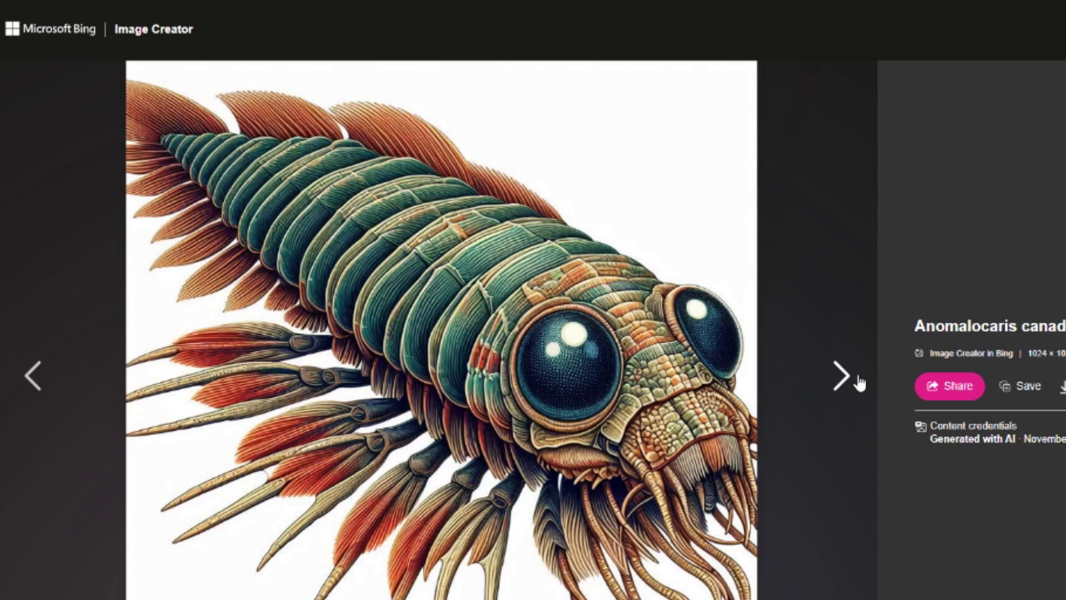
left_click(842, 376)
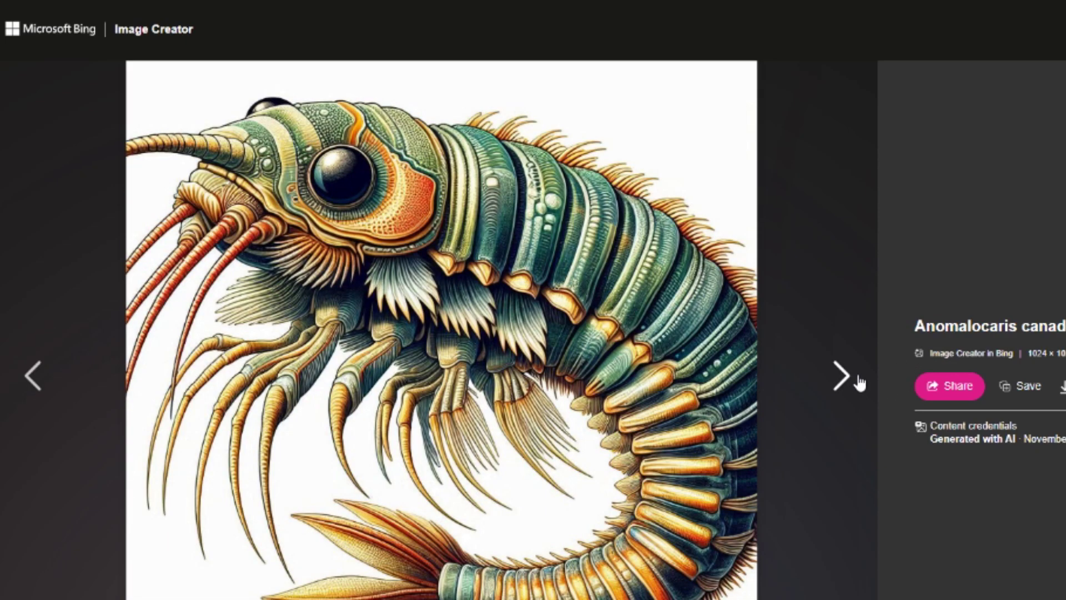
left_click(858, 382)
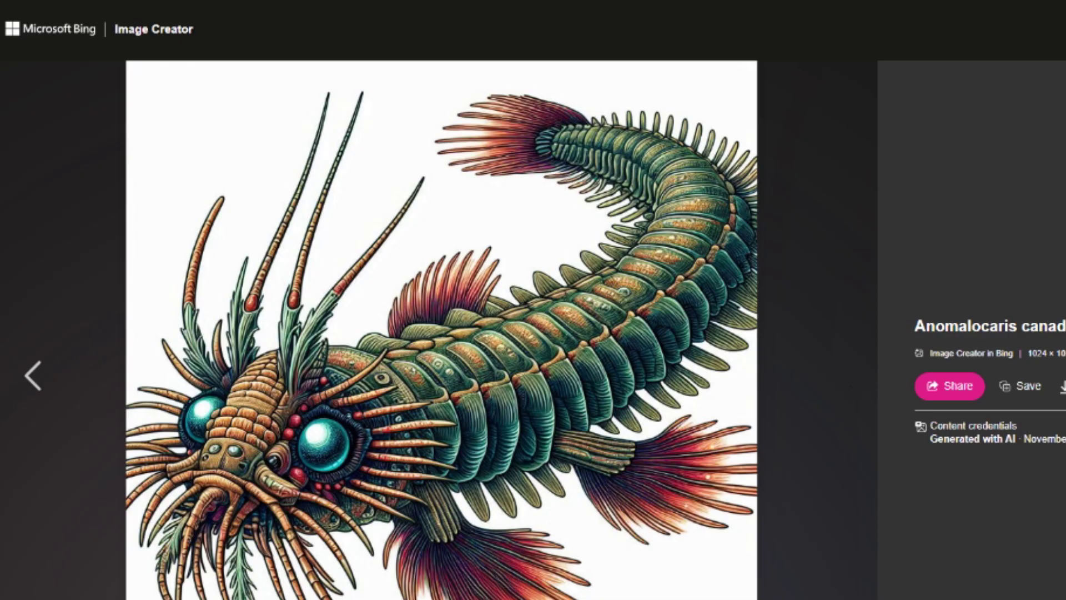
key("Escape")
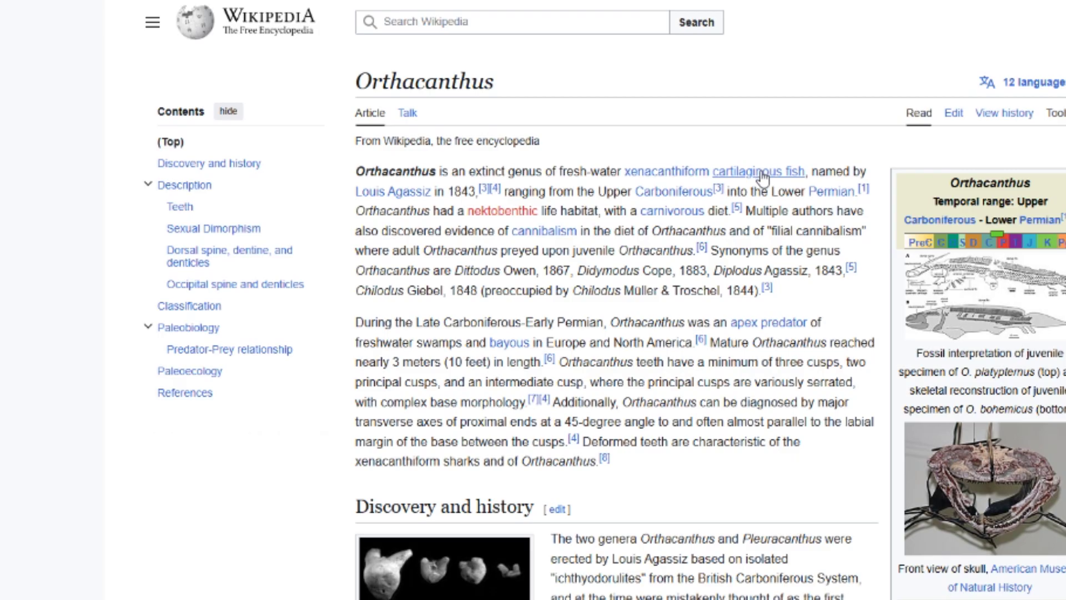
- Preview the cartilaginous fish link, then scroll the Orthacanthus article to its Species list
mouse_move(764, 175)
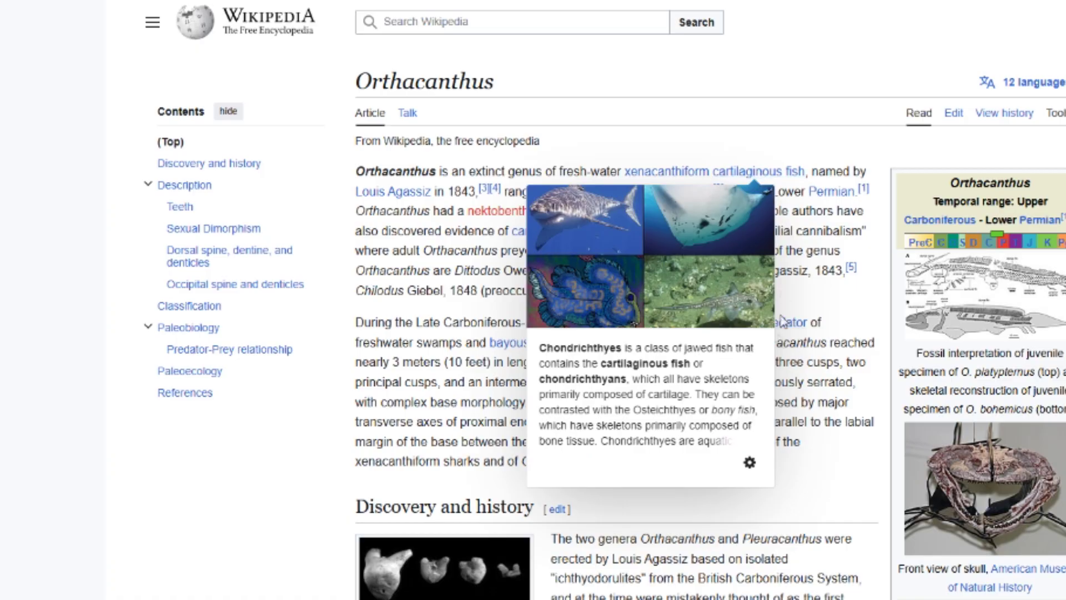
scroll(733, 489, "down", 3)
scroll(732, 481, "down", 4)
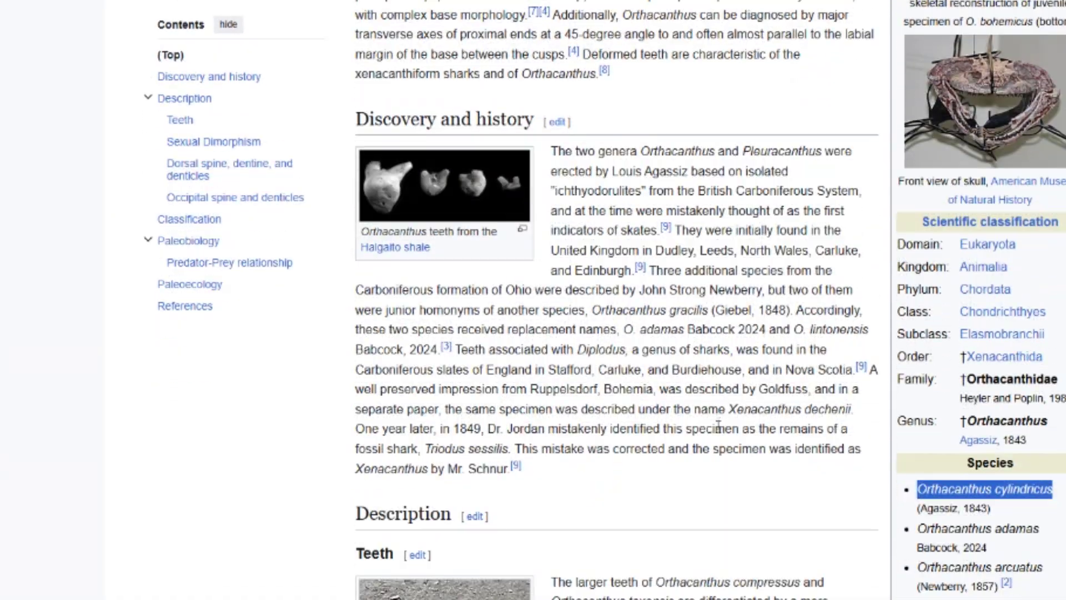
scroll(718, 424, "down", 13)
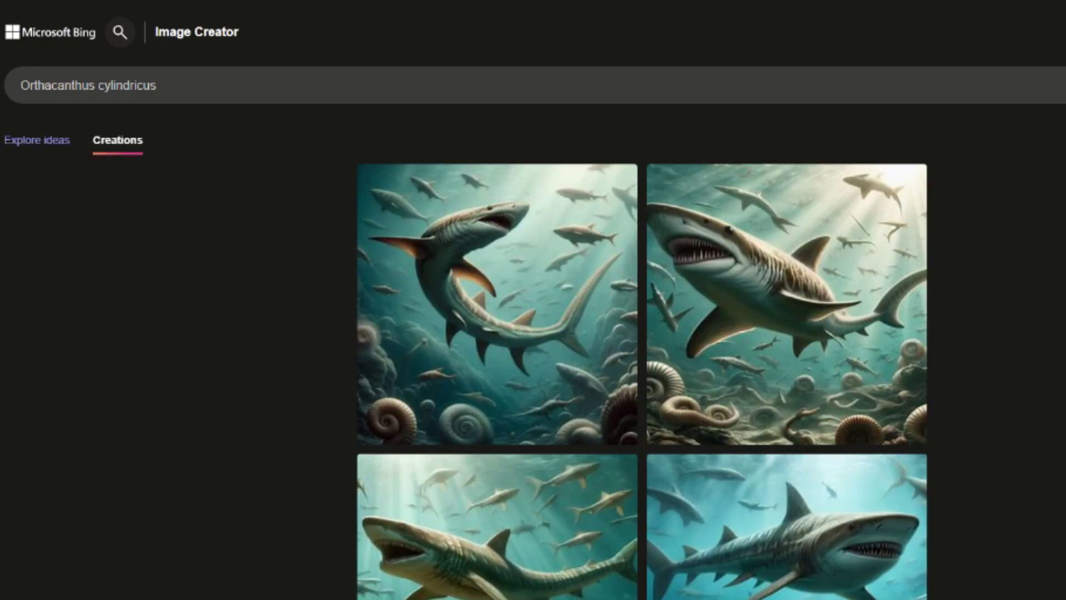
- Open the first Orthacanthus cylindricus shark image and step through the next three
left_click(543, 340)
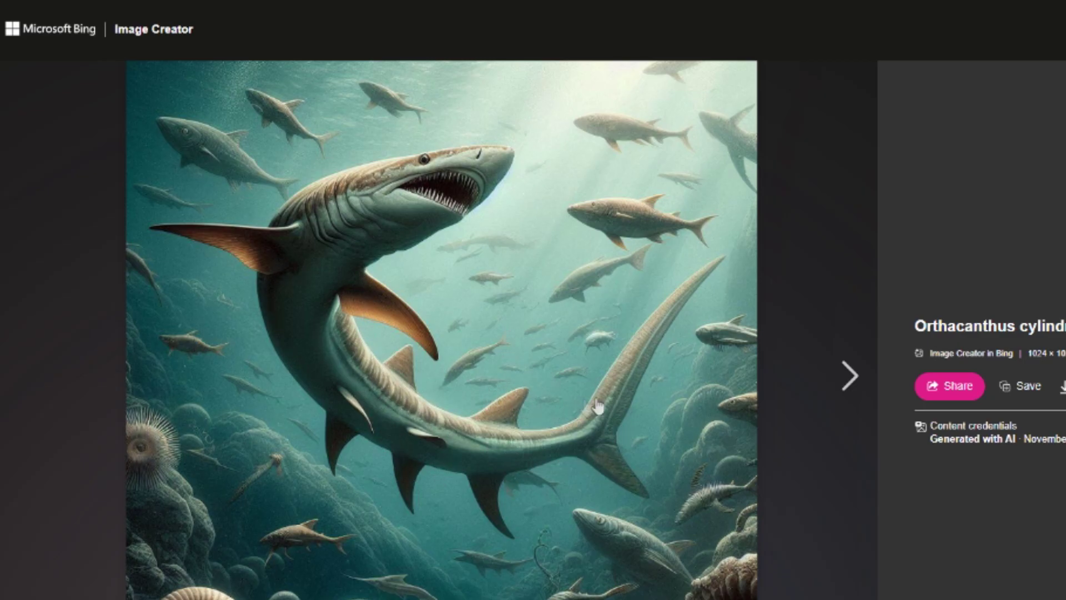
left_click(845, 376)
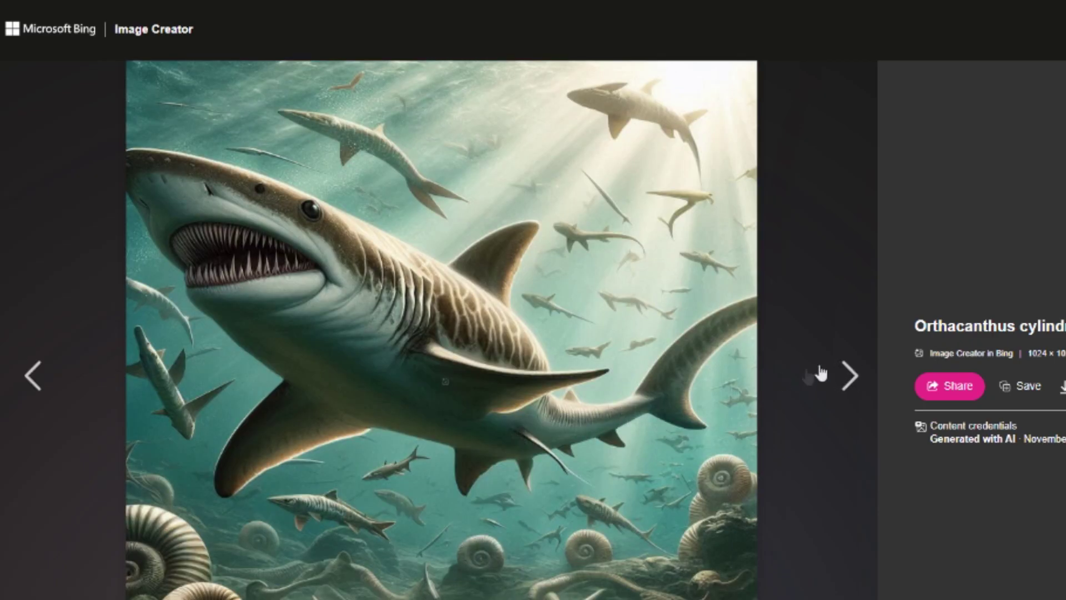
left_click(843, 373)
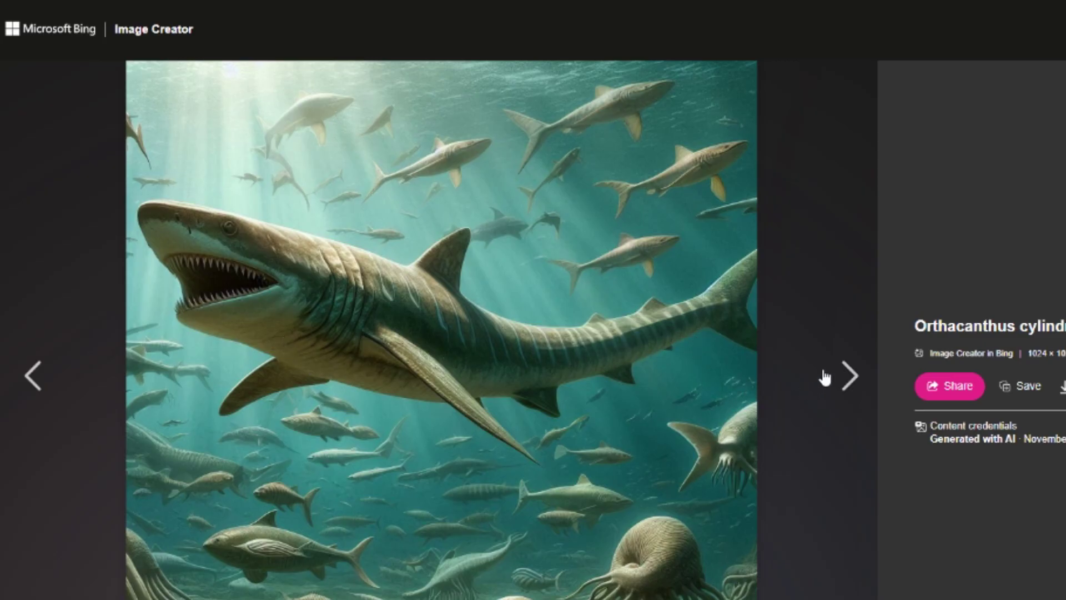
left_click(845, 375)
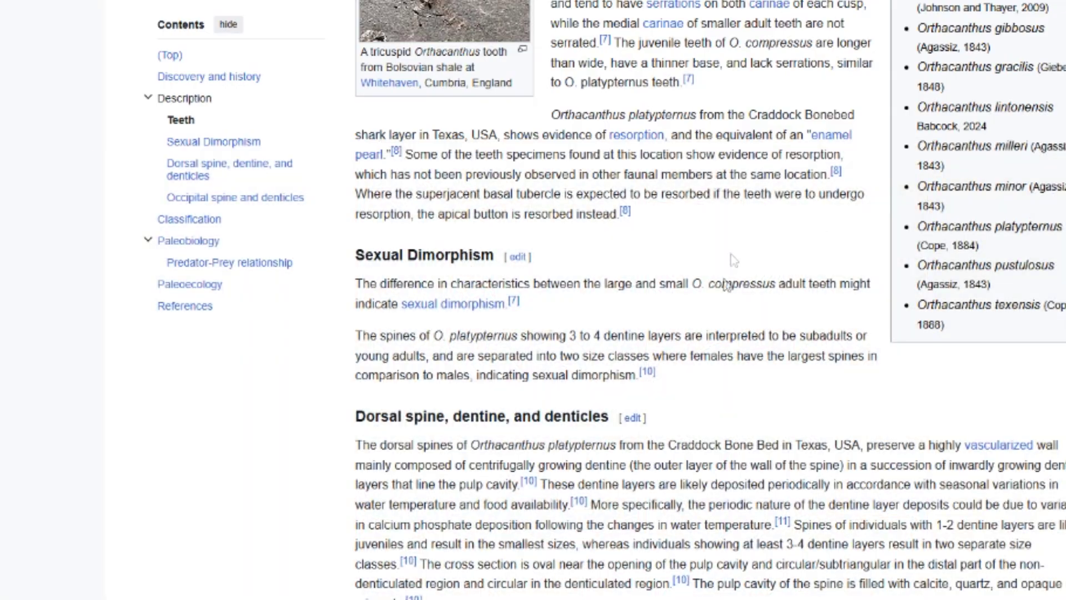
- Scroll the Orthacanthus article from Sexual Dimorphism past Teeth to the title
scroll(789, 278, "up", 6)
scroll(845, 300, "up", 10)
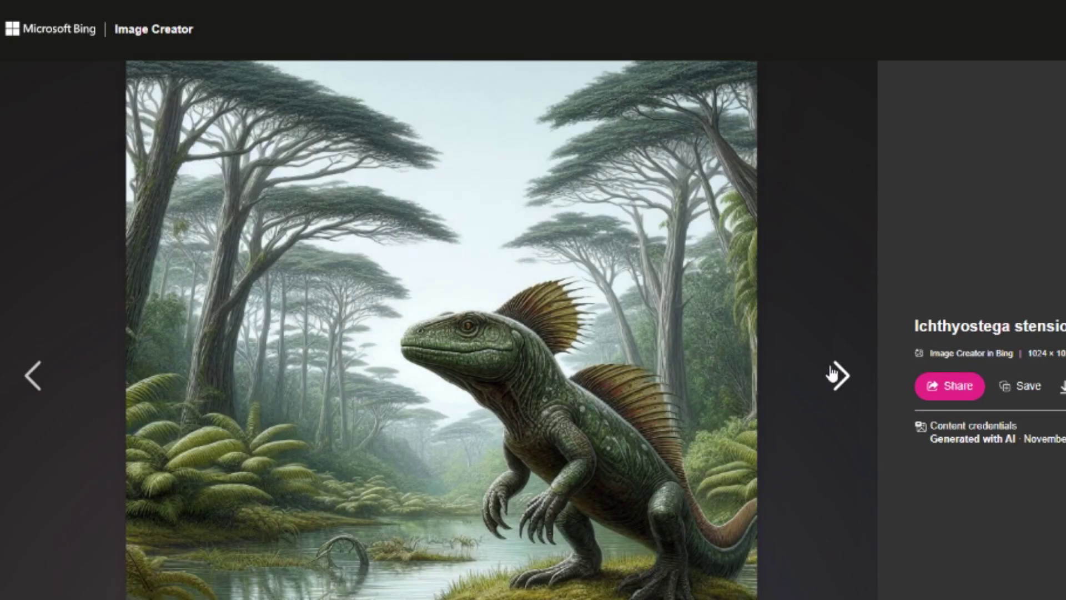
- Go forward two Ichthyostega stensioei images and back two, then click the displayed image
left_click(836, 374)
left_click(839, 371)
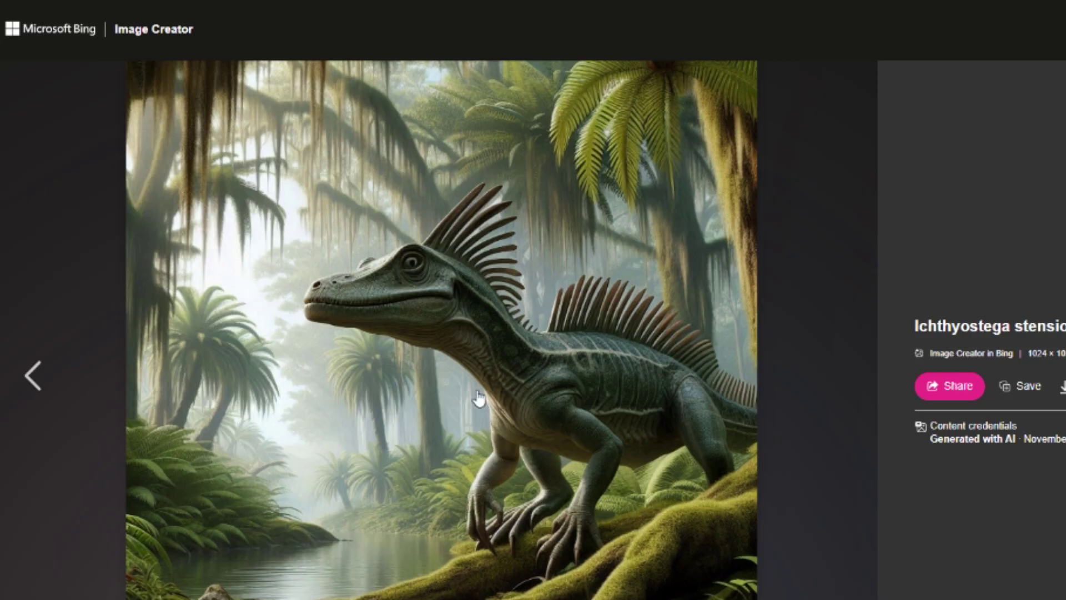
left_click(27, 373)
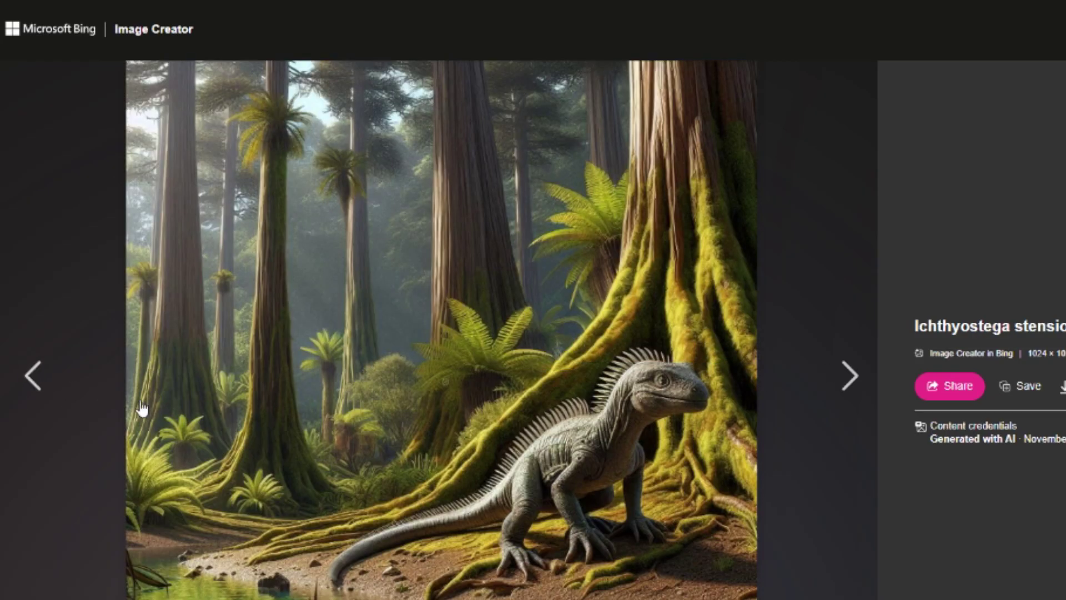
left_click(35, 377)
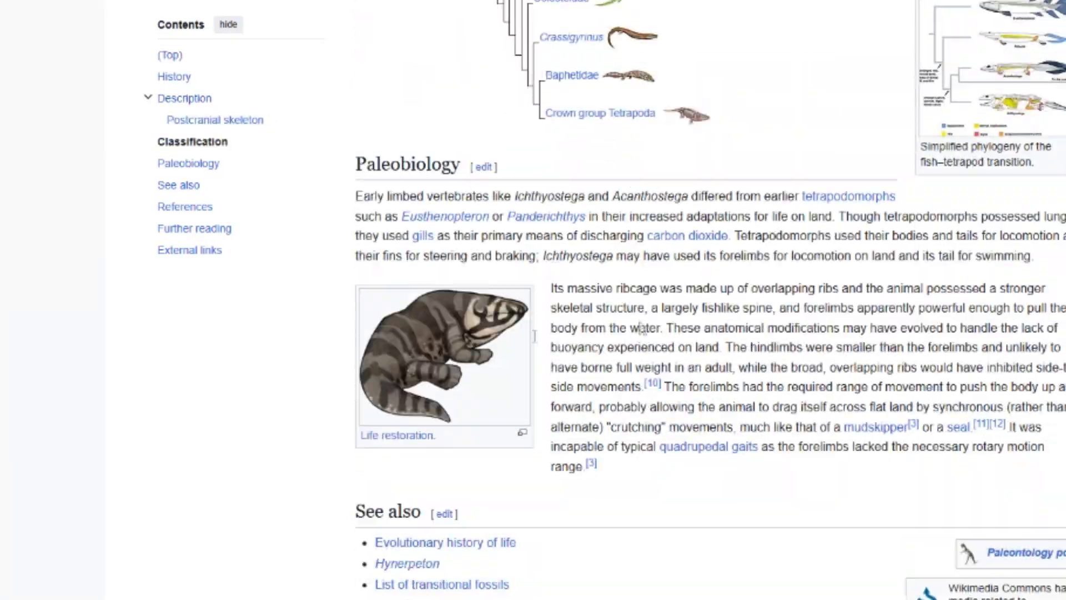
left_click(440, 352)
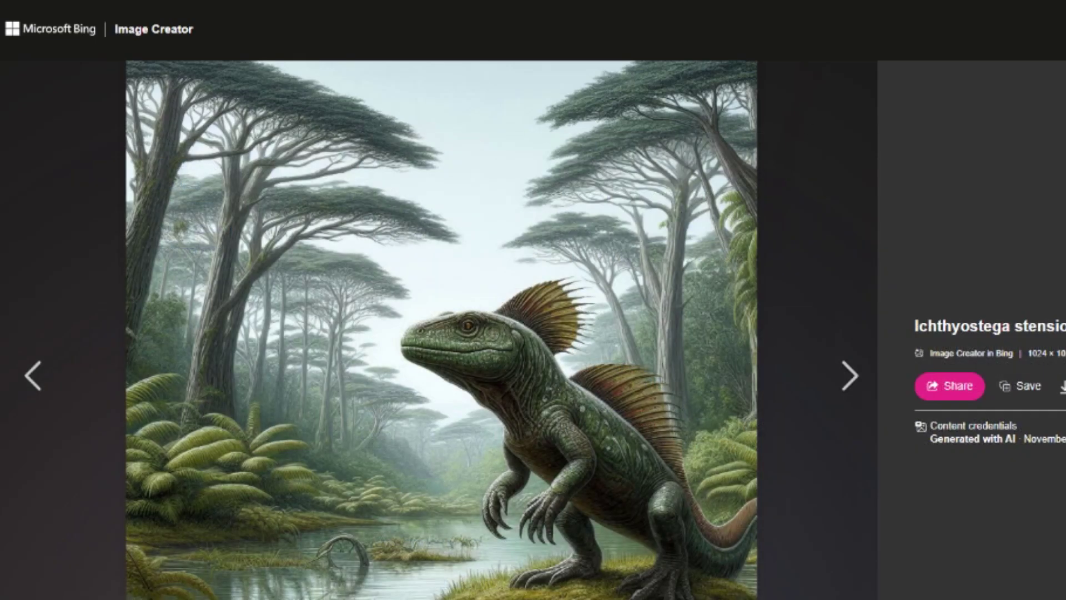
- Close the full-size Ichthyostega image viewer
key("Escape")
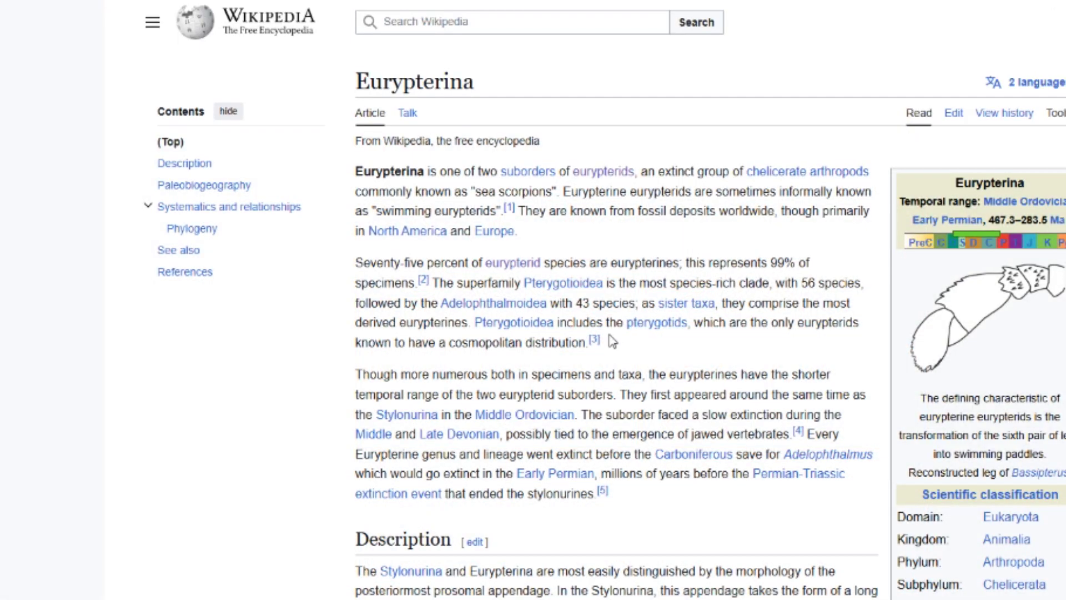
- Scroll down the results to review the generated sea-creature image sets
scroll(611, 333, "down", 12)
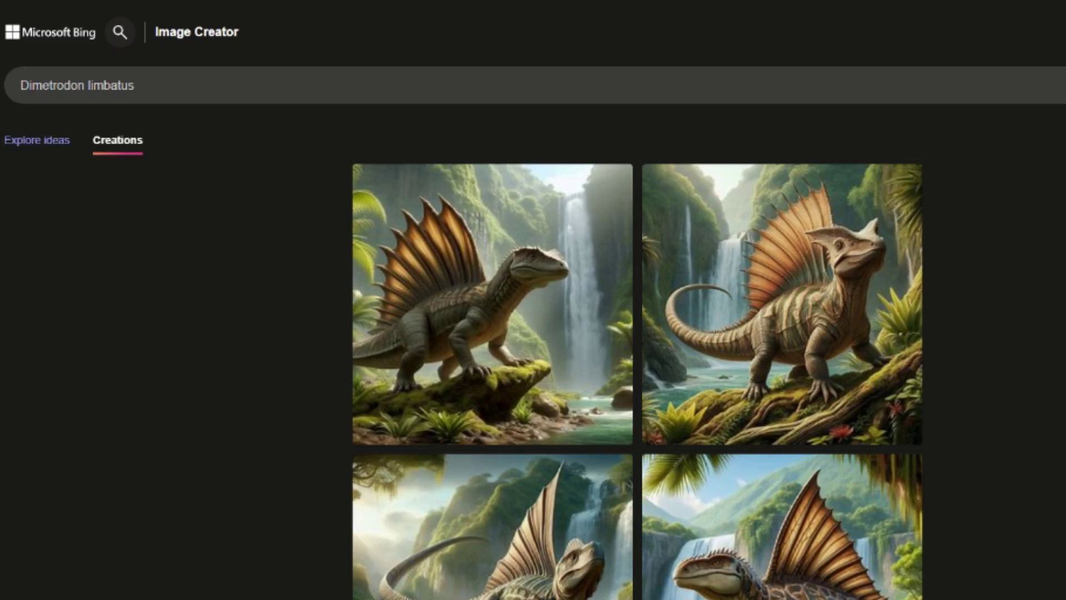
- Run the Dimetrodon limbatus prompt again to generate a fresh set of images
key("Return")
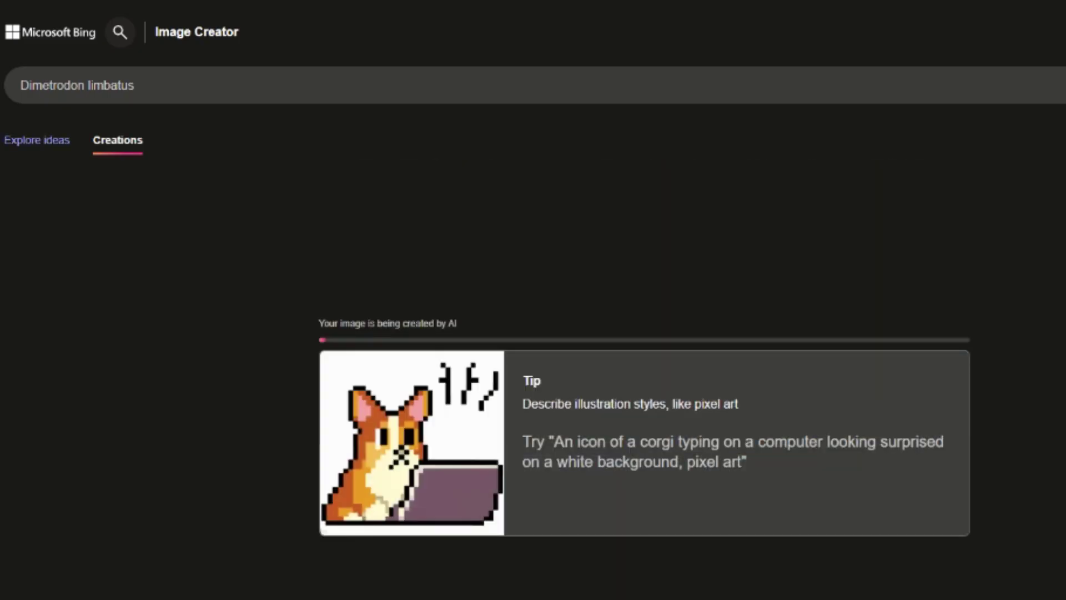